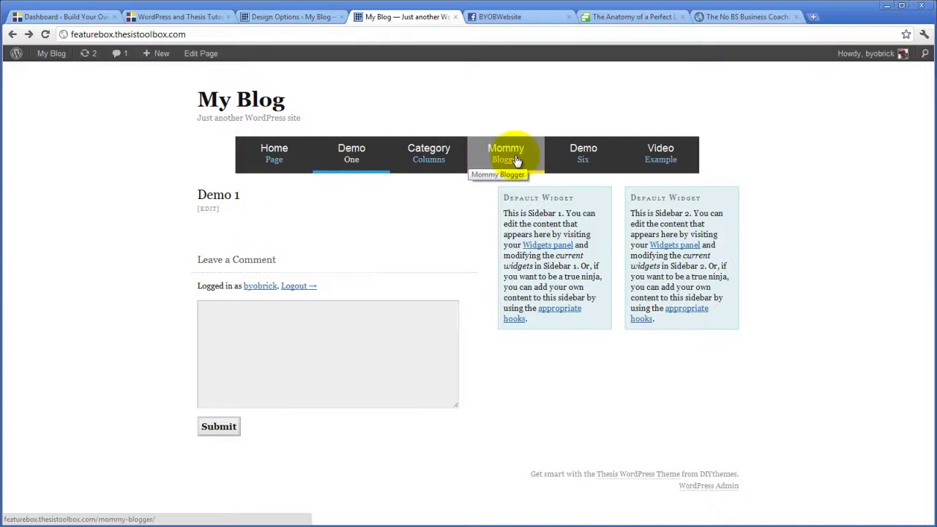
# In the Nav Menu plugin's Typical Item options, enable Customize Typical Item Background and save.
pyautogui.click(270, 18)
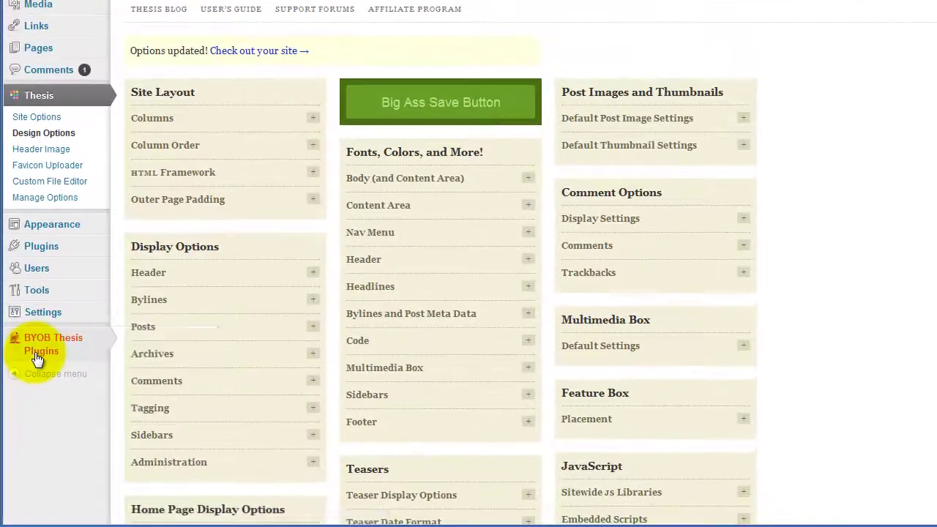
pyautogui.moveTo(29, 390)
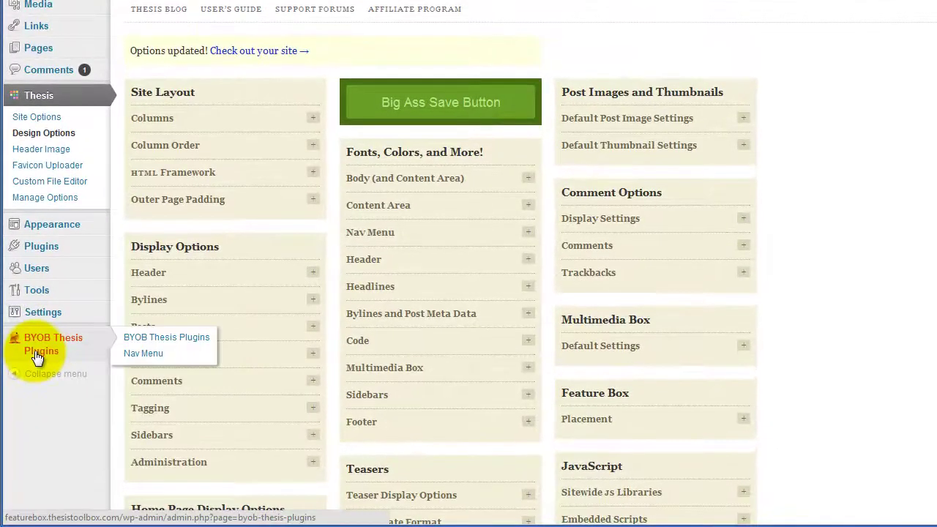
pyautogui.click(144, 354)
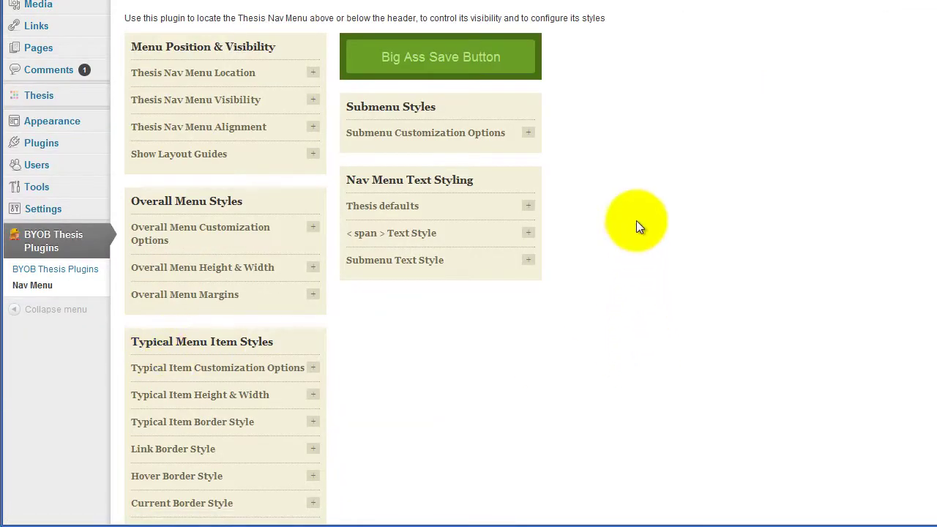
pyautogui.scroll(-3, 636, 220)
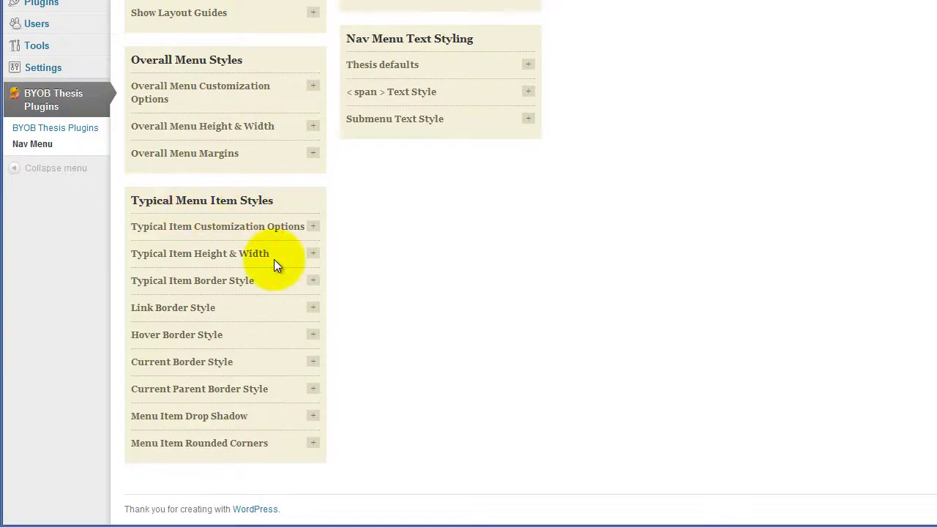
pyautogui.click(312, 227)
pyautogui.scroll(-2, 378, 288)
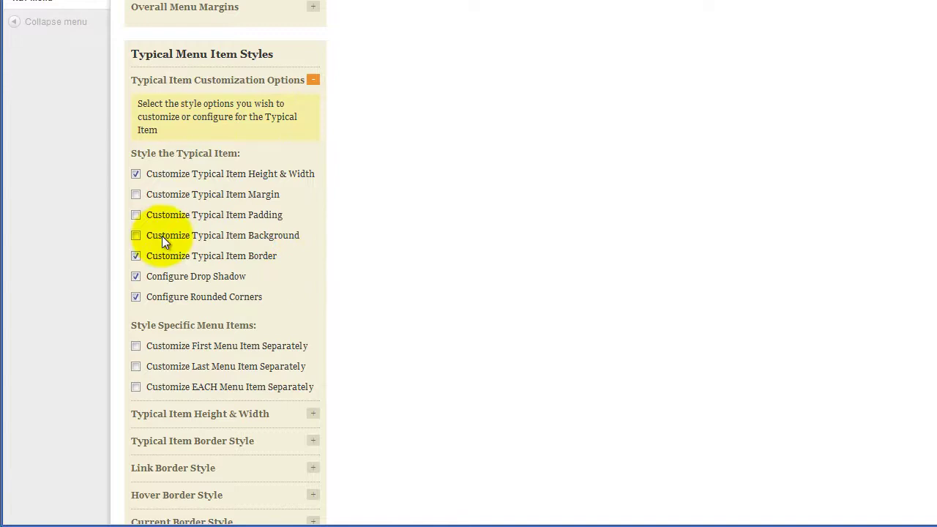
pyautogui.click(134, 236)
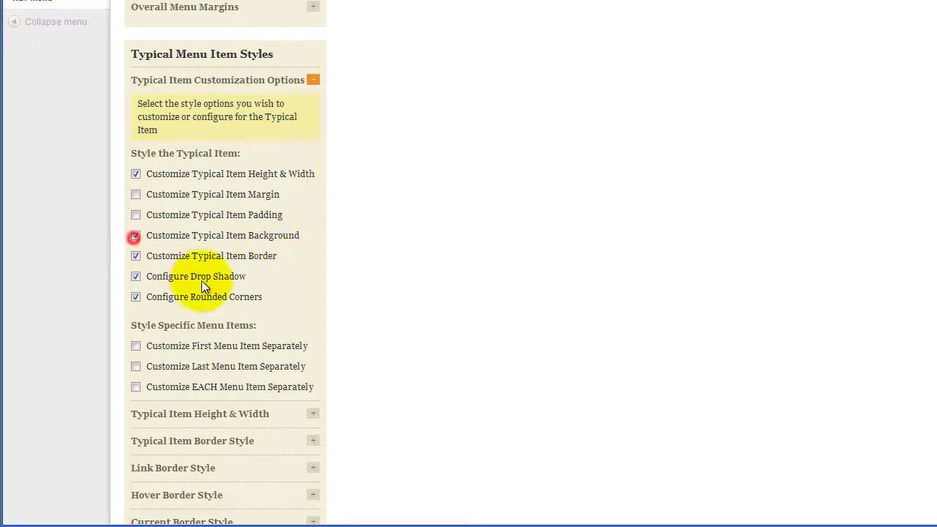
pyautogui.scroll(4, 448, 325)
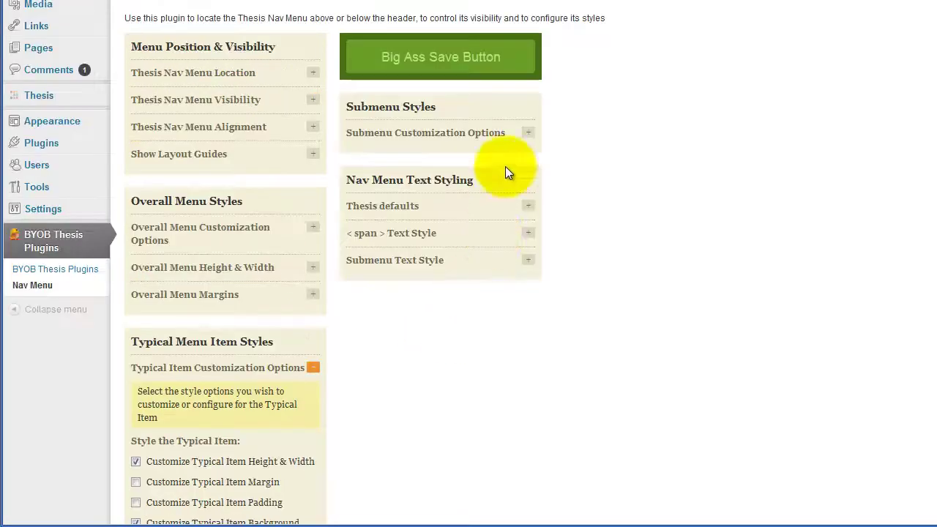
pyautogui.click(441, 65)
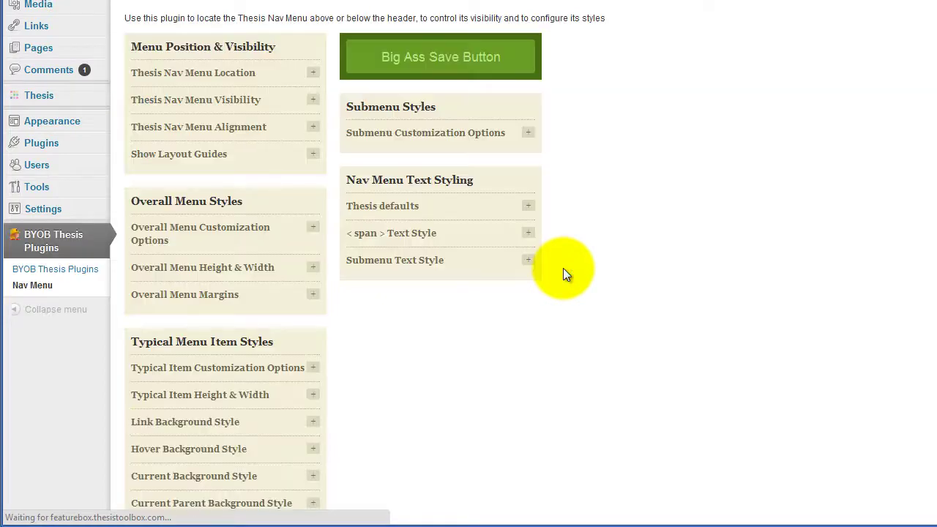
# Turn on Use Background Gradient for the link background and expand the hover background style options.
pyautogui.scroll(-3, 563, 268)
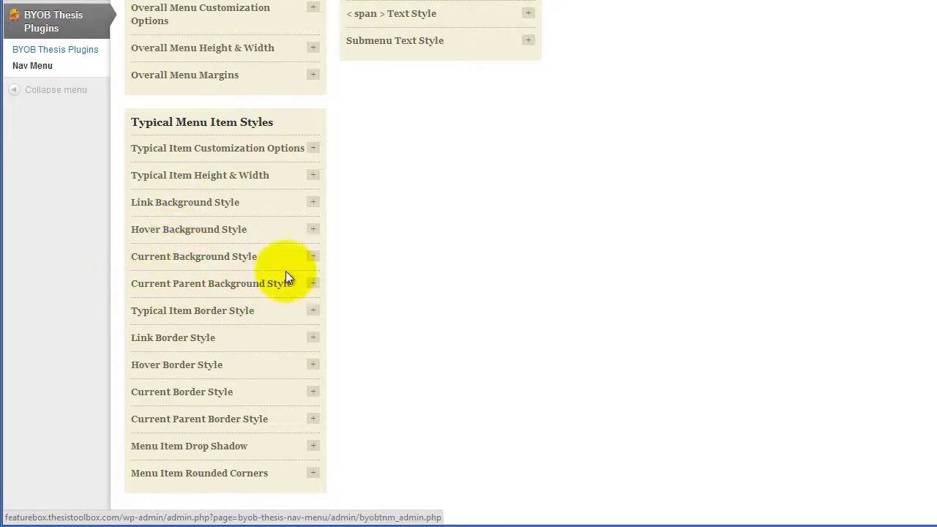
pyautogui.click(313, 203)
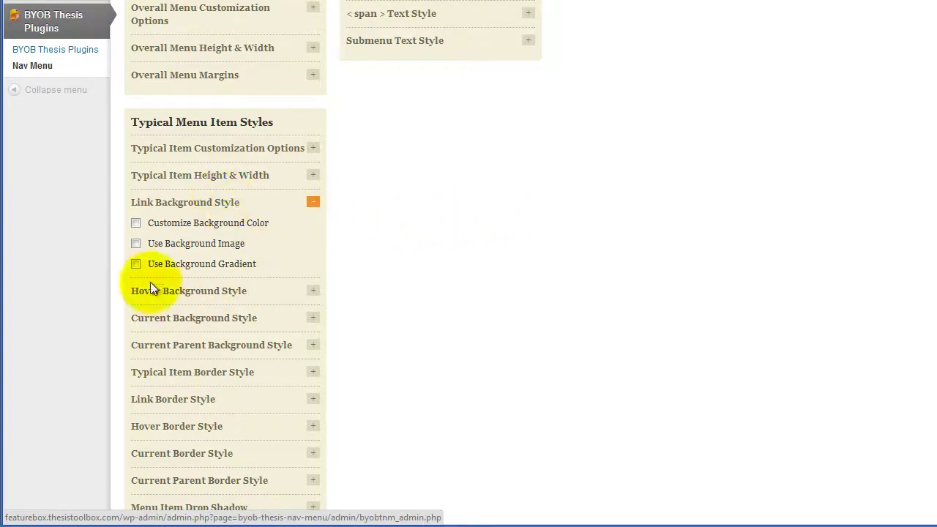
pyautogui.click(135, 264)
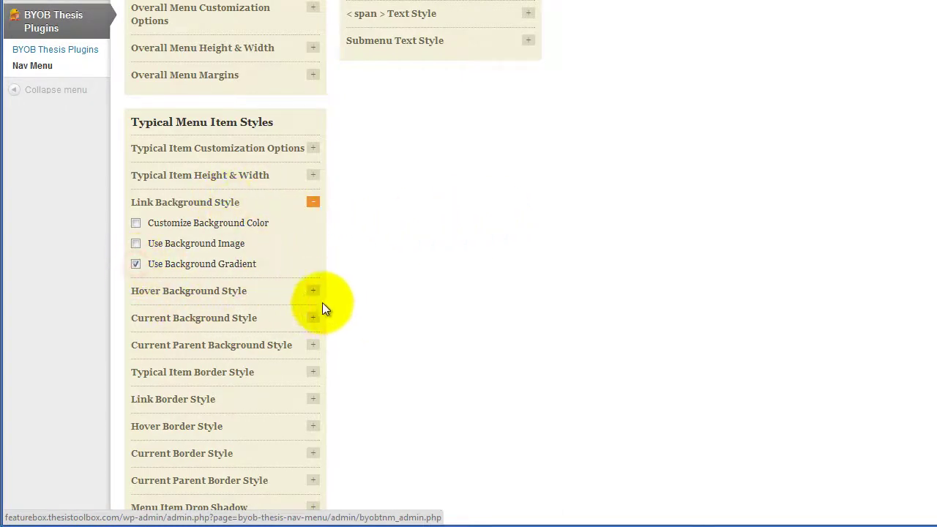
pyautogui.click(313, 292)
pyautogui.scroll(-3, 351, 285)
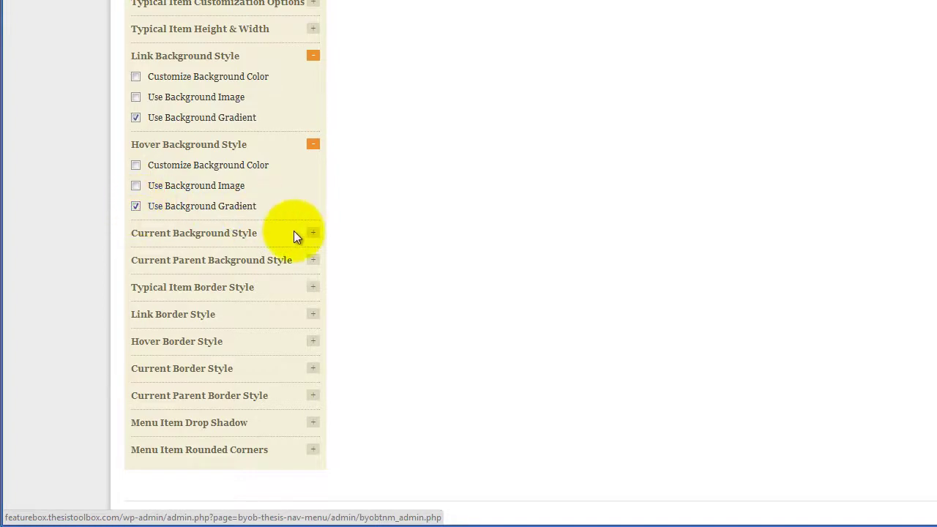
# Enable Customize Background Color for the current and current-parent items, then save the settings.
pyautogui.click(314, 234)
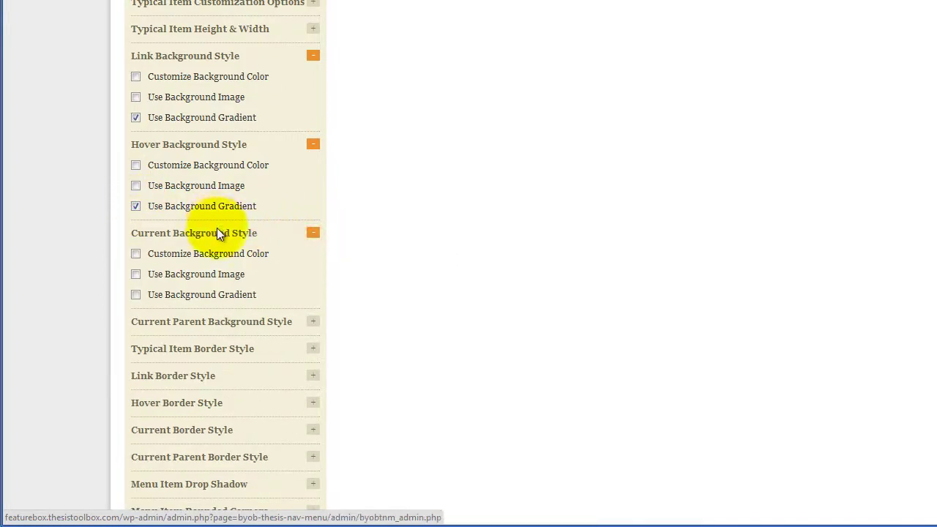
pyautogui.click(135, 253)
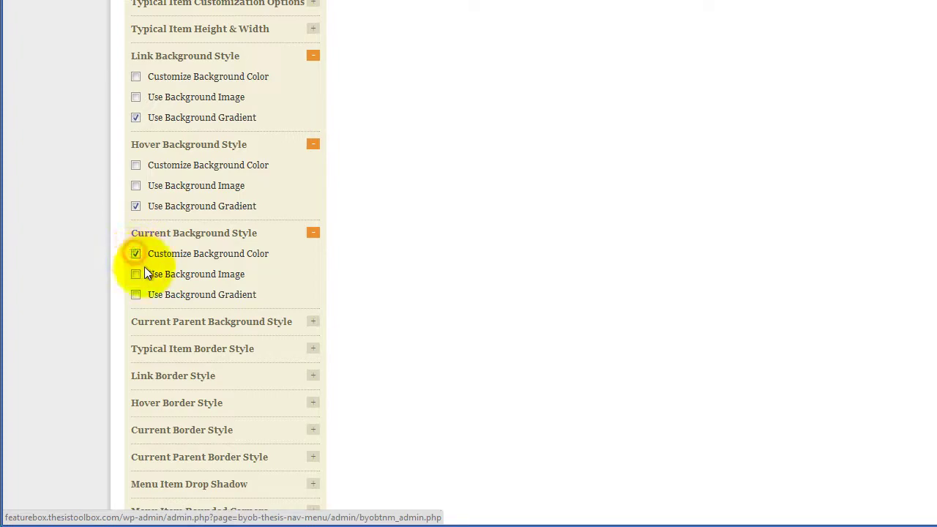
pyautogui.click(315, 322)
pyautogui.click(136, 342)
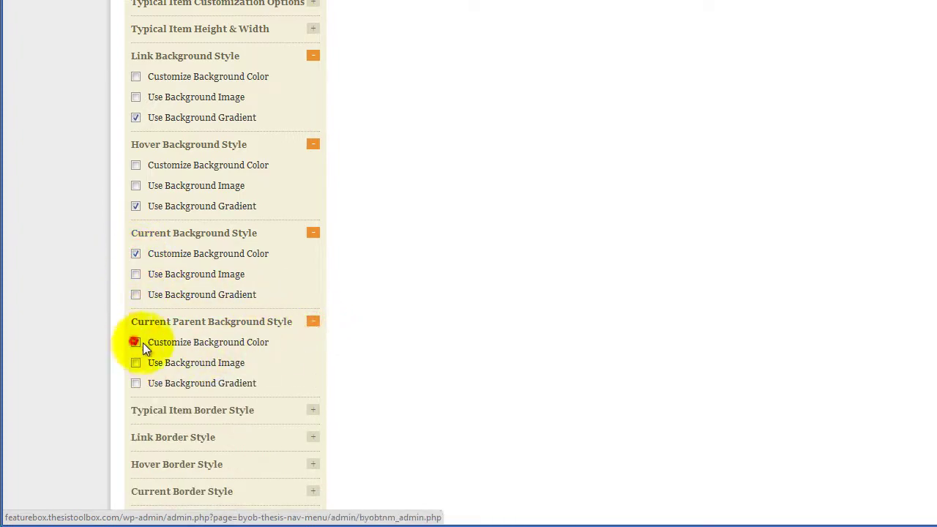
pyautogui.scroll(5, 513, 242)
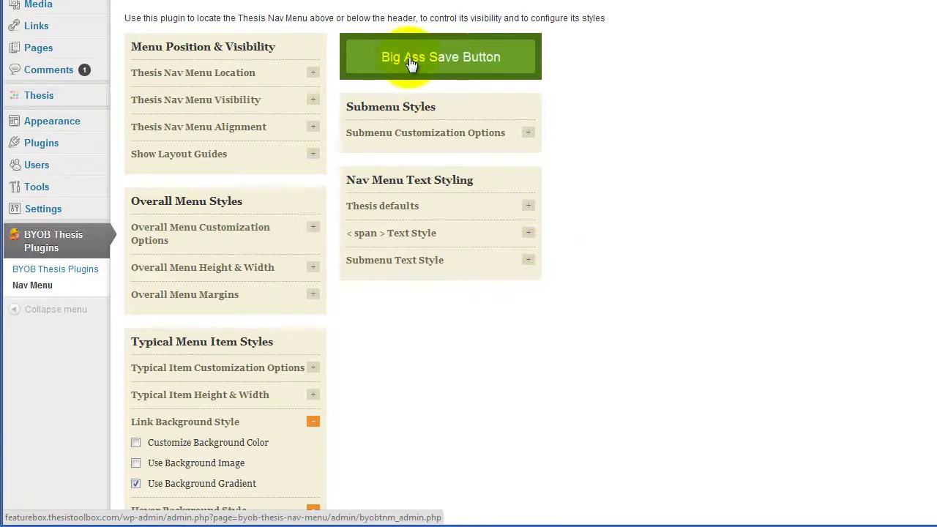
pyautogui.click(408, 57)
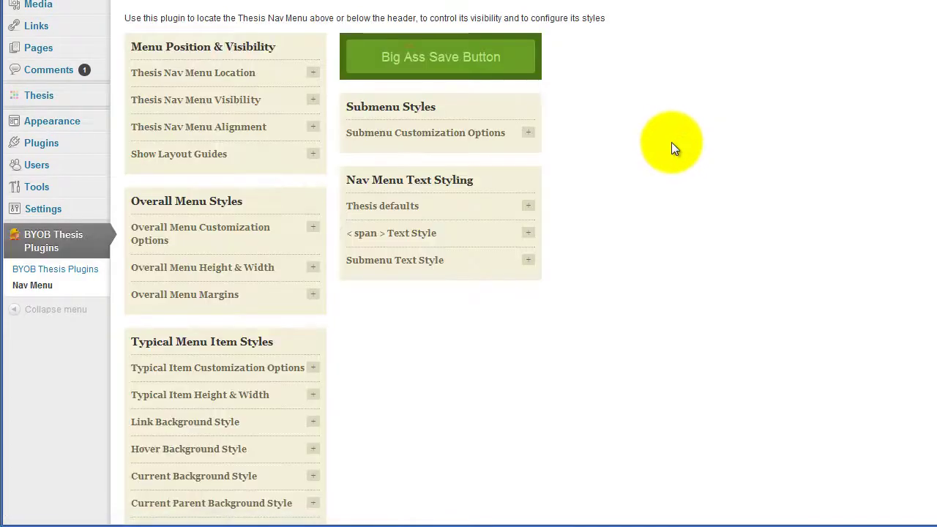
pyautogui.scroll(-5, 631, 110)
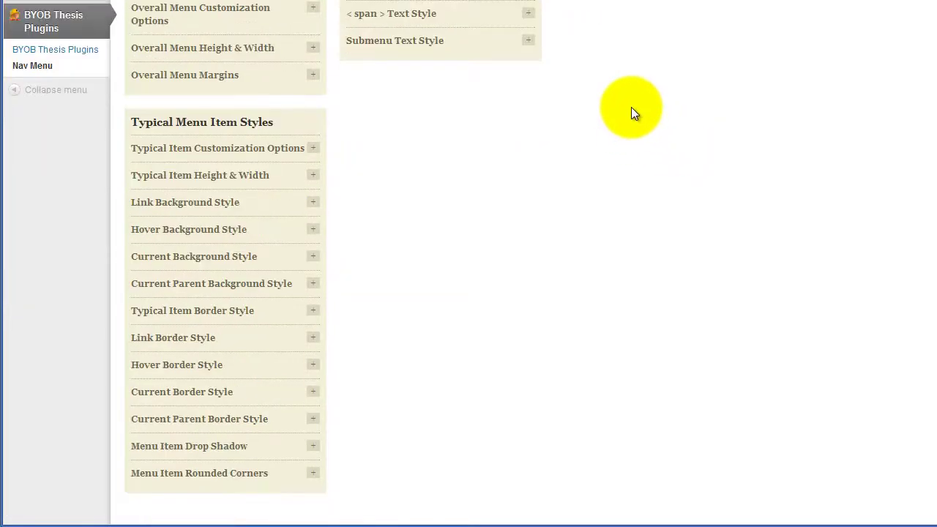
# Select the colorzilla.com gradient-editor address from the link gradient hint and open a new browser tab.
pyautogui.click(313, 201)
pyautogui.scroll(-5, 370, 250)
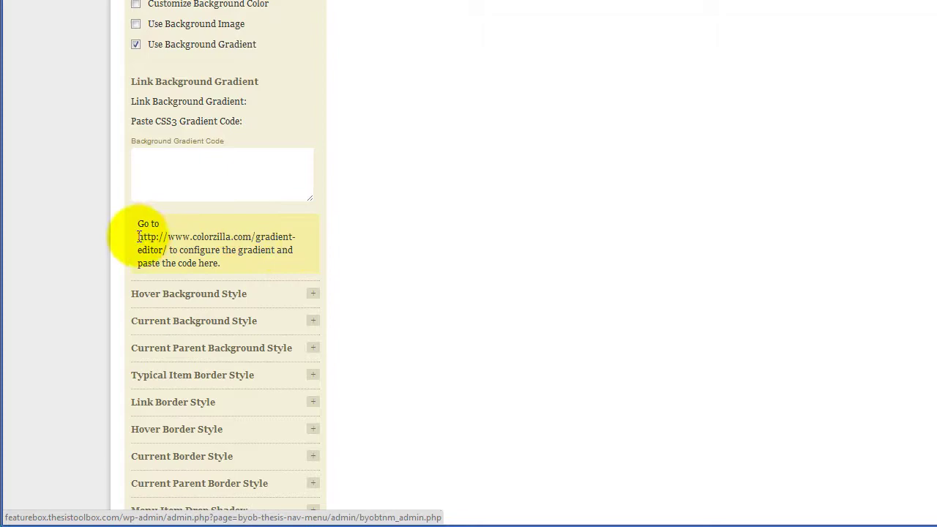
pyautogui.moveTo(138, 236); pyautogui.dragTo(164, 250)
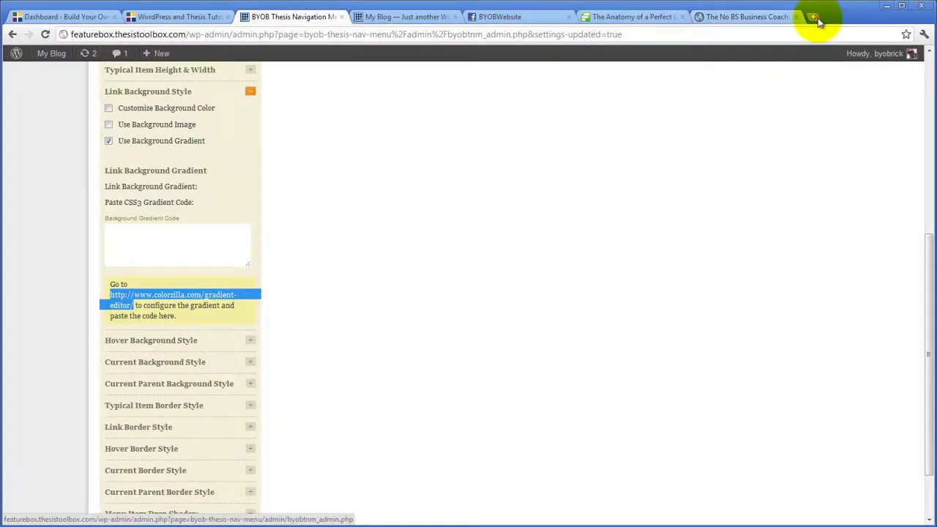
pyautogui.click(813, 17)
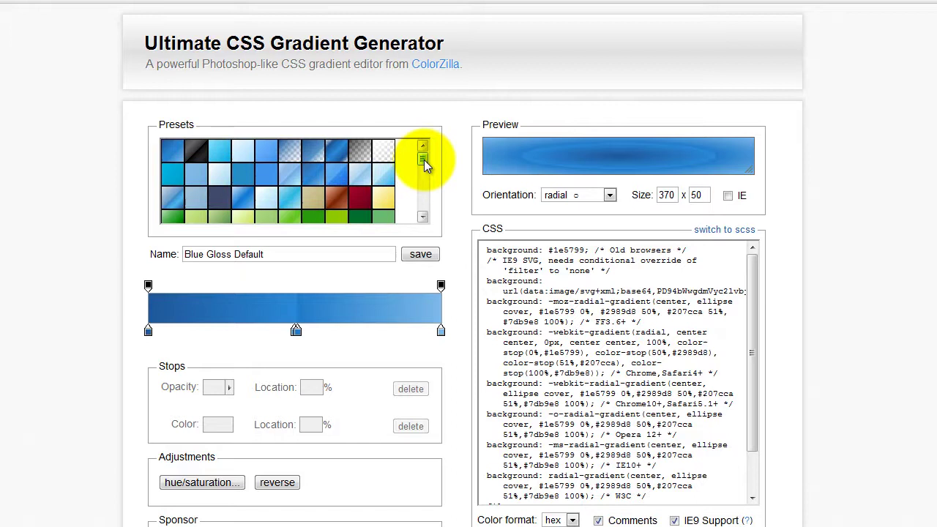
# Remove the gradient's middle colour stop and set the left stop to #333333.
pyautogui.click(296, 331)
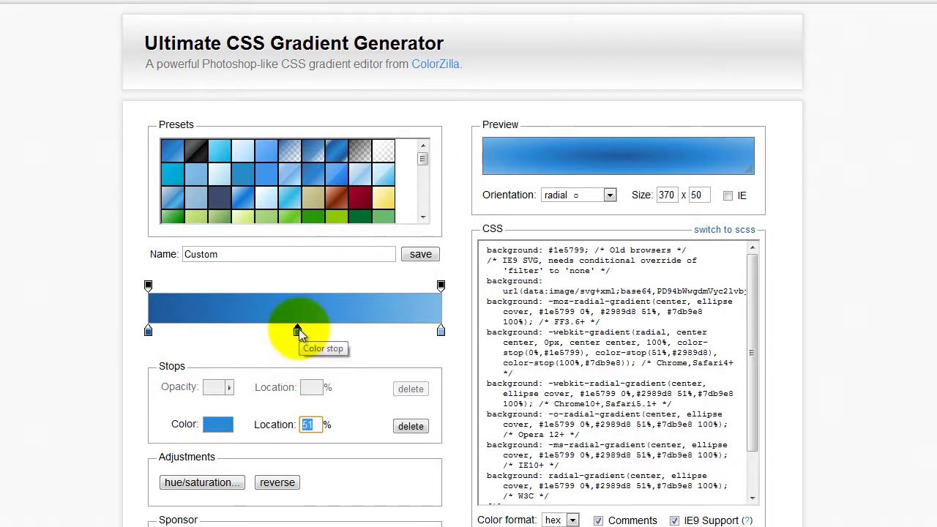
pyautogui.moveTo(298, 329); pyautogui.dragTo(251, 360)
pyautogui.click(148, 331)
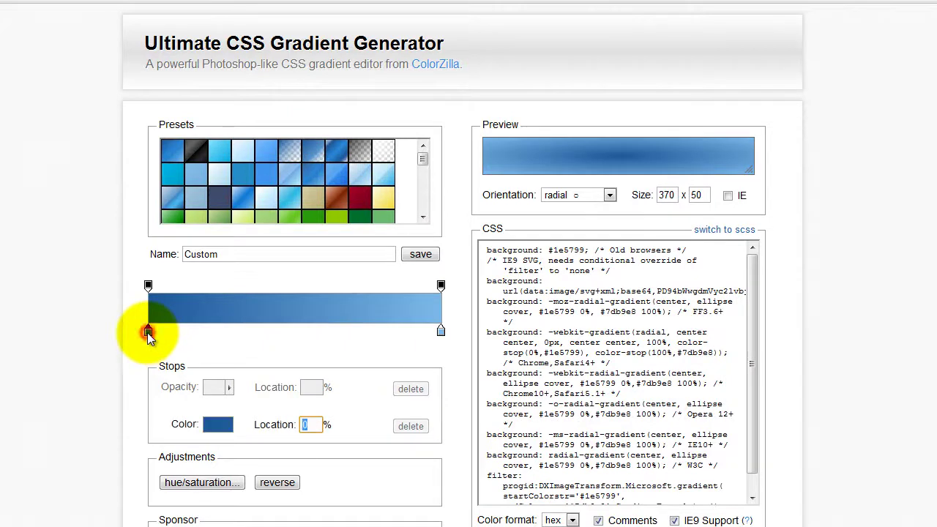
pyautogui.click(218, 425)
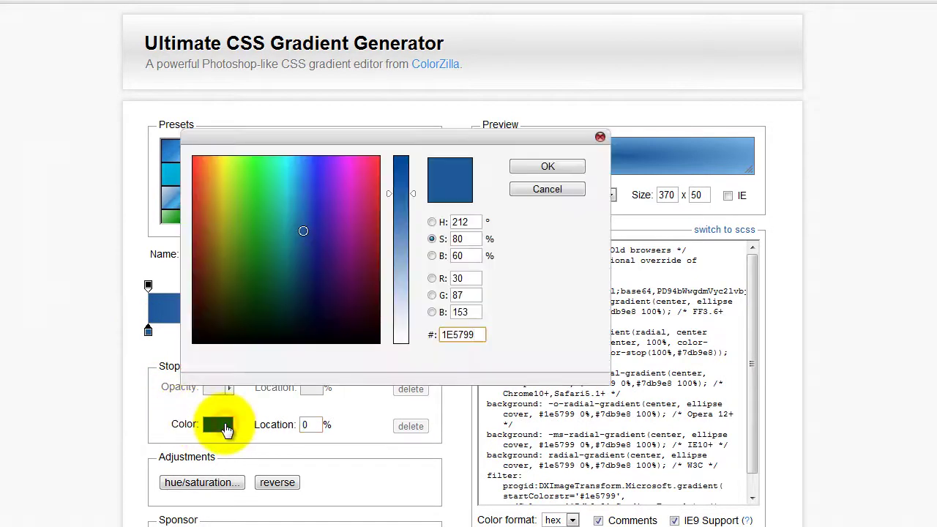
pyautogui.doubleClick(474, 336)
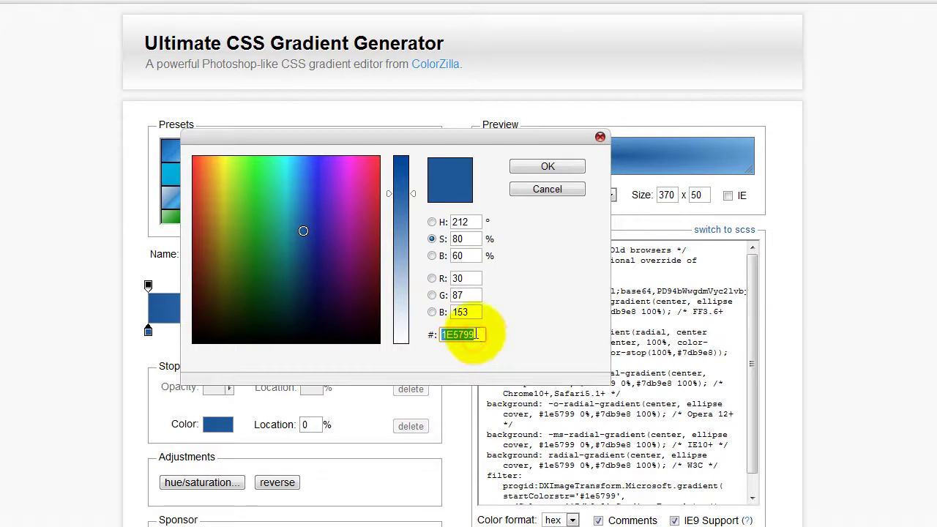
pyautogui.write('333333')
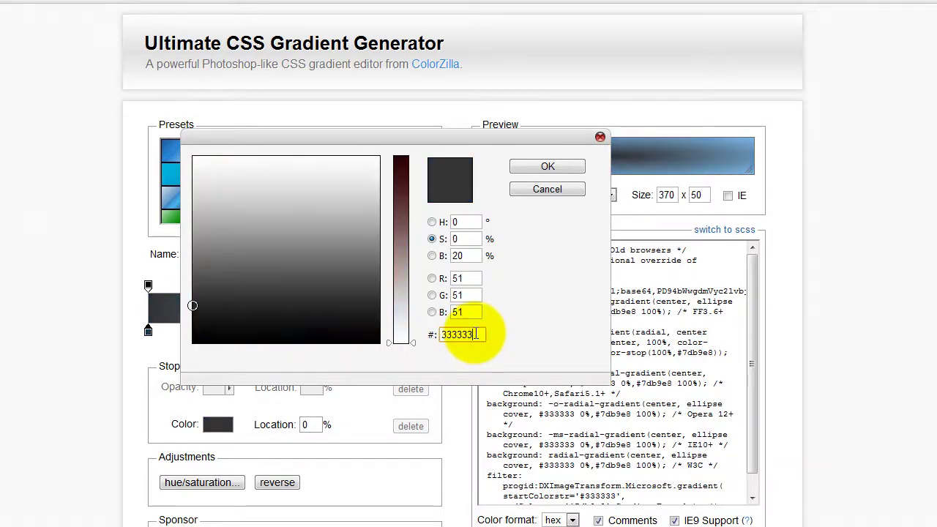
pyautogui.click(547, 168)
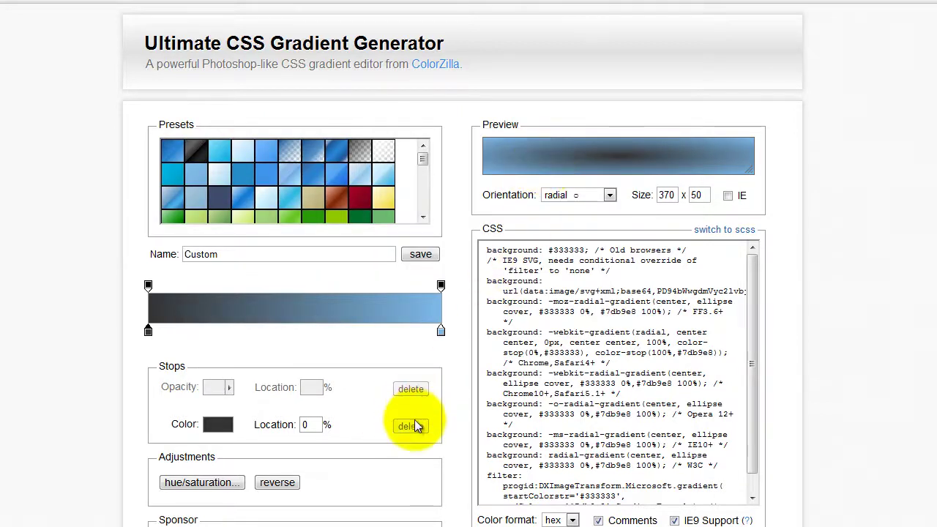
# Set the right stop to #888888, make the gradient vertical, and copy its CSS.
pyautogui.click(441, 330)
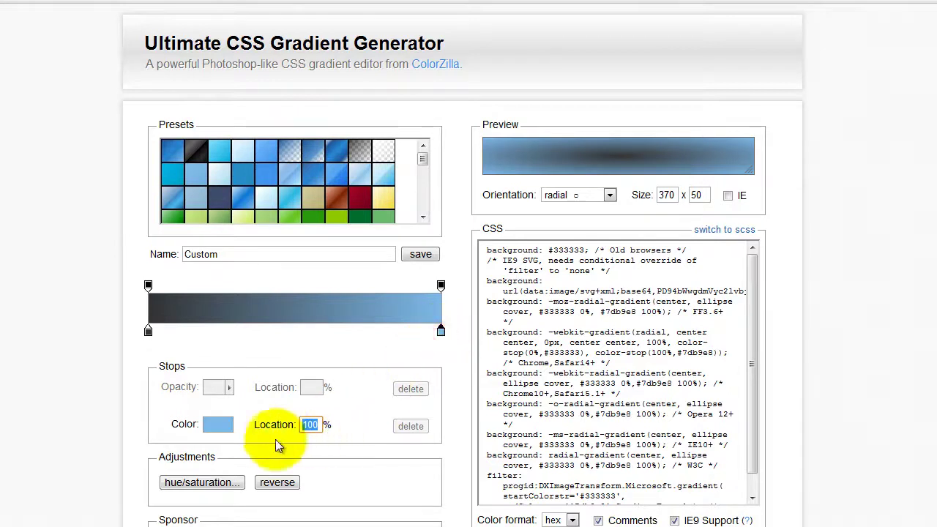
pyautogui.click(218, 424)
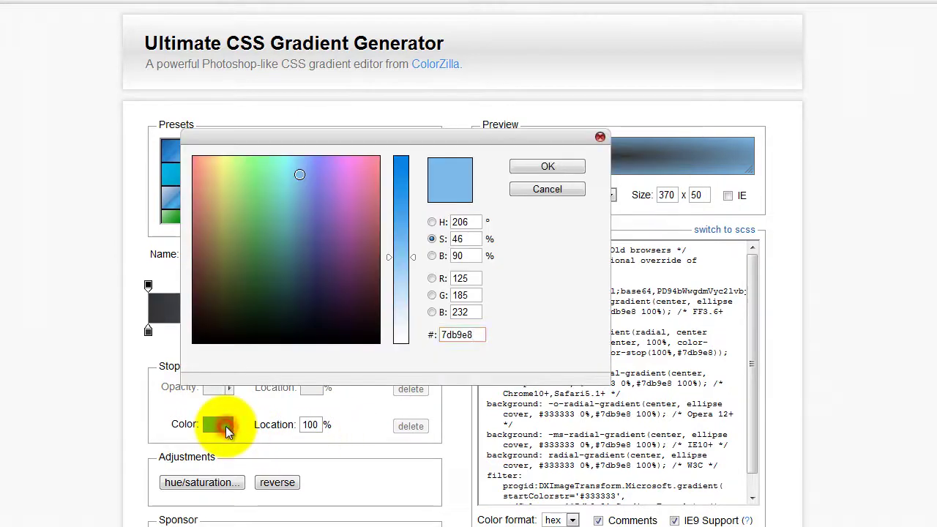
pyautogui.doubleClick(446, 335)
pyautogui.write('888')
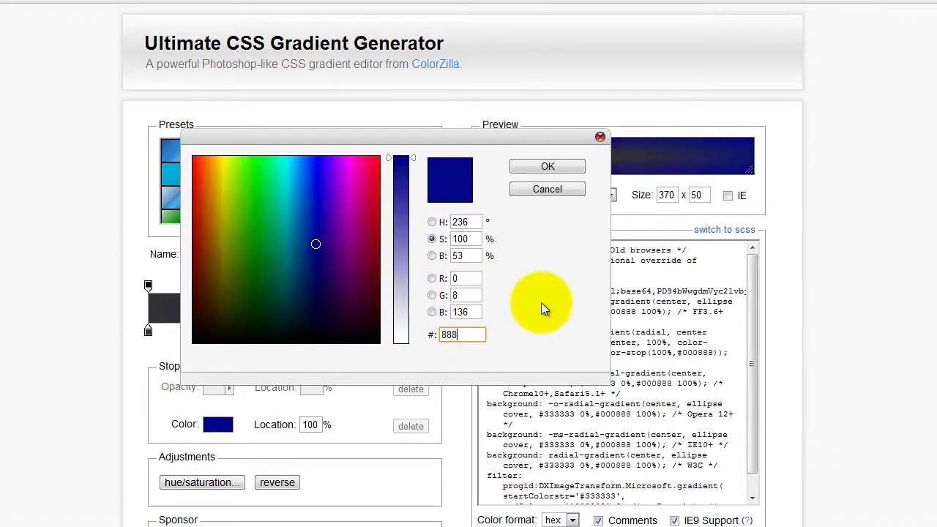
pyautogui.write('888')
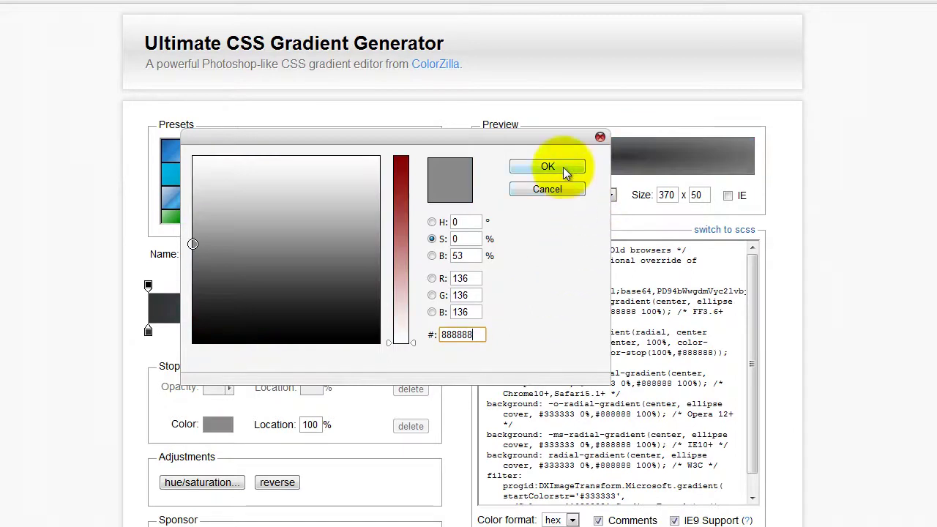
pyautogui.click(553, 162)
pyautogui.click(611, 195)
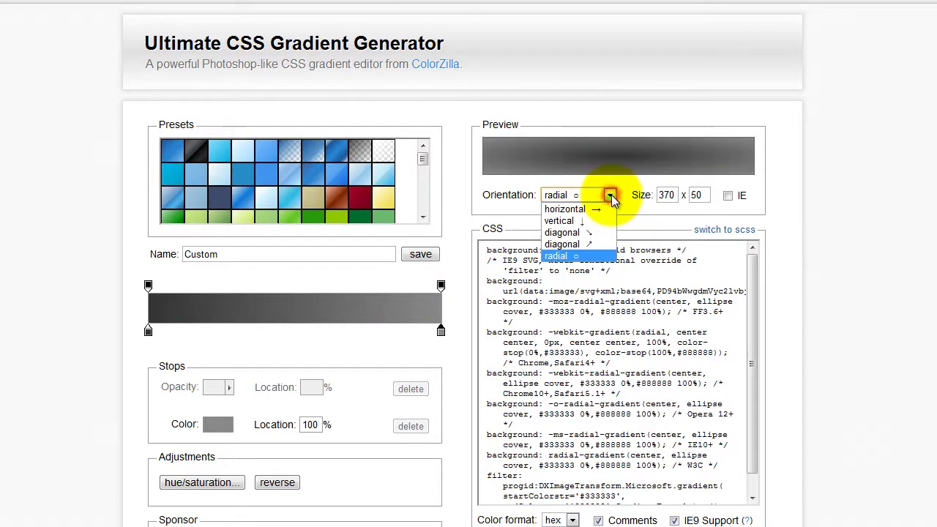
pyautogui.click(577, 220)
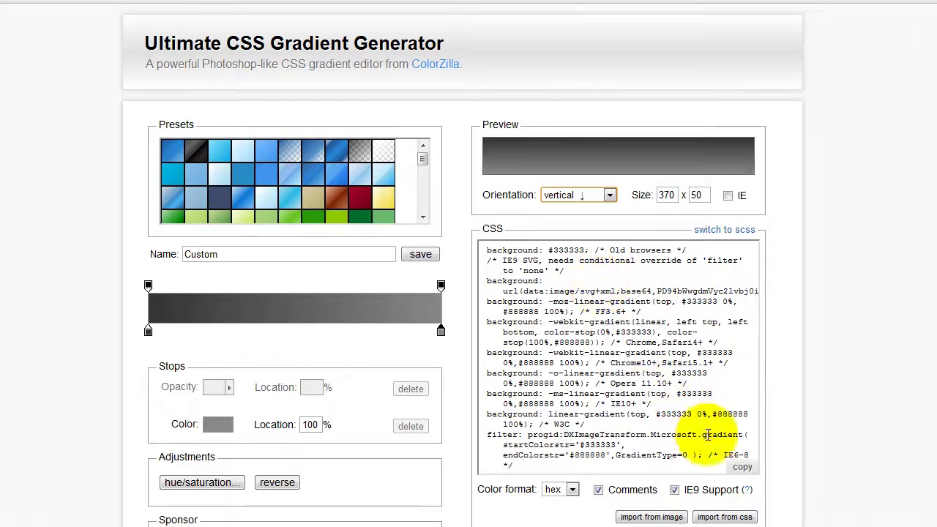
pyautogui.click(742, 467)
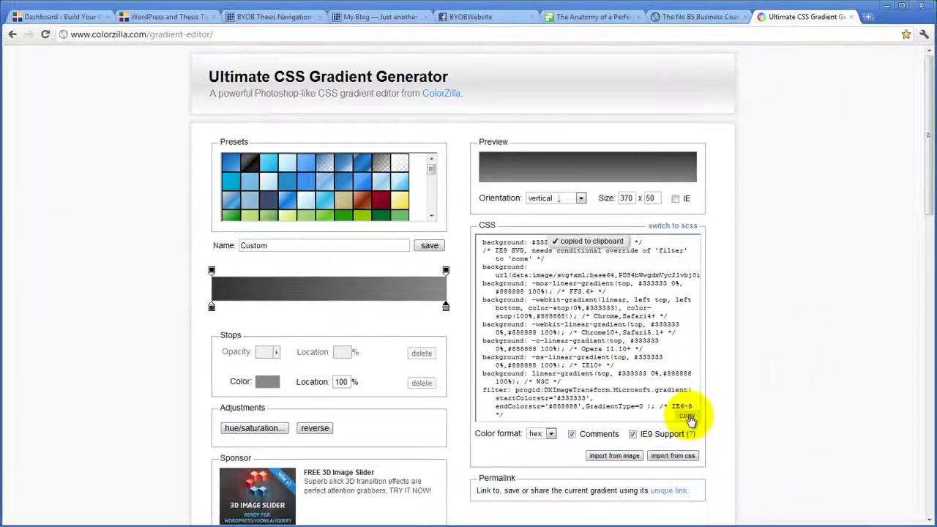
# Paste the #333333-to-#888888 CSS into the Link Background Gradient Code box and expand Hover Background Style.
pyautogui.click(364, 22)
pyautogui.click(280, 17)
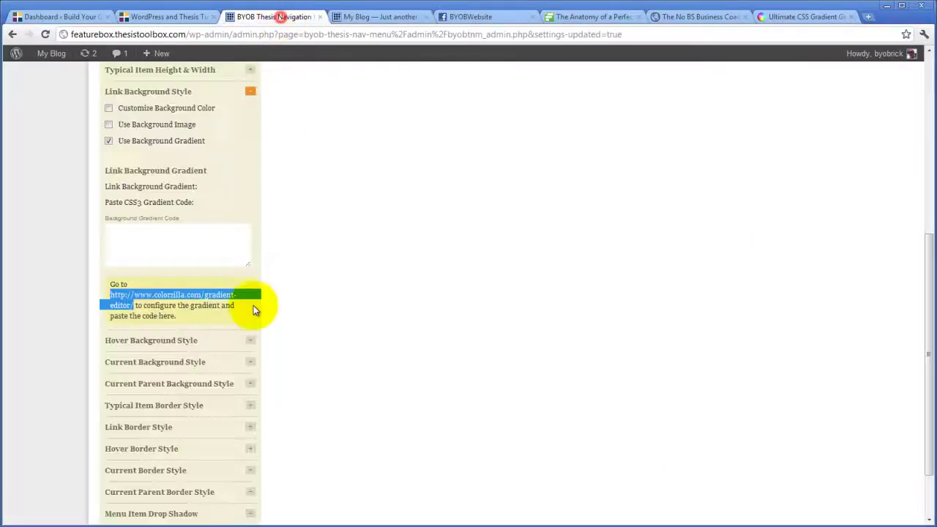
pyautogui.click(119, 227)
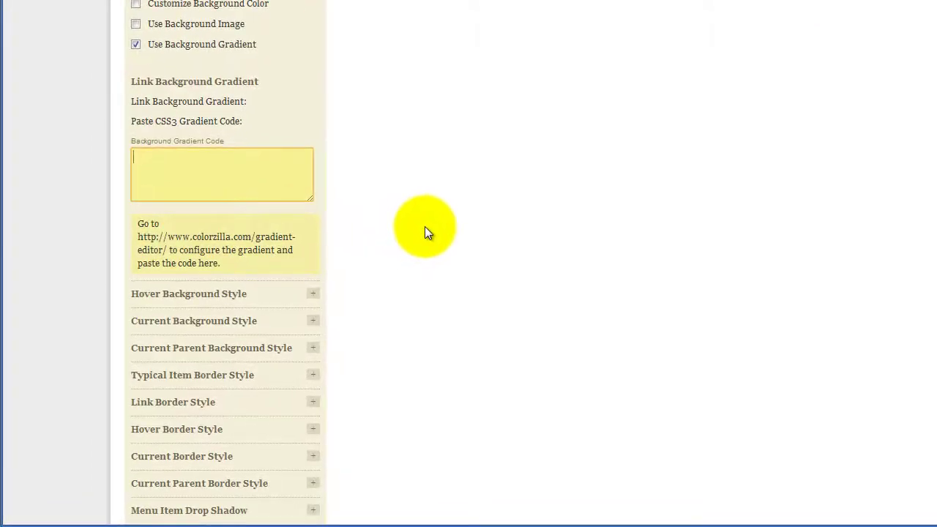
pyautogui.hotkey('ctrl', 'v')
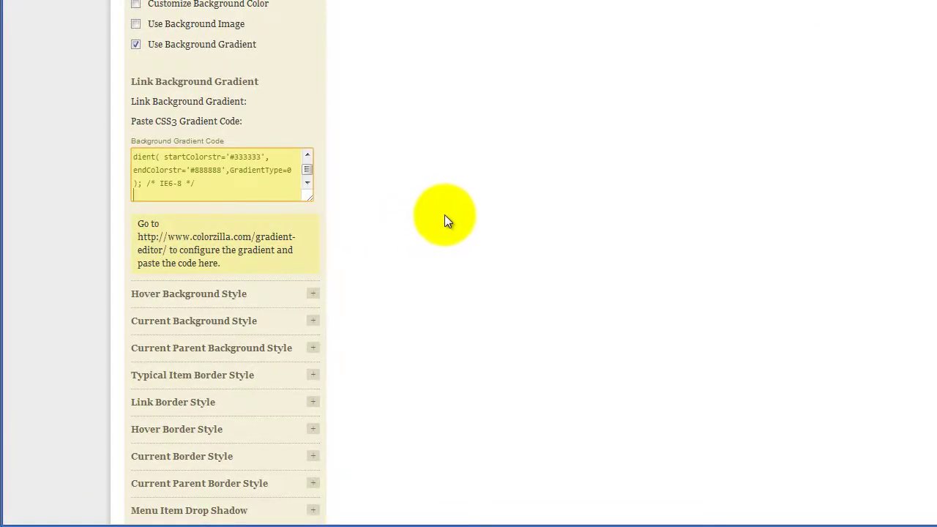
pyautogui.click(432, 251)
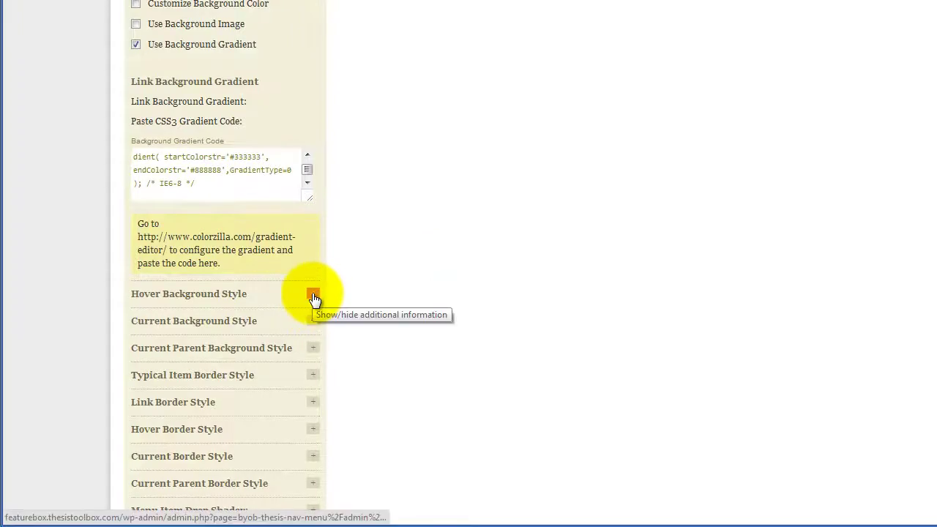
pyautogui.click(313, 296)
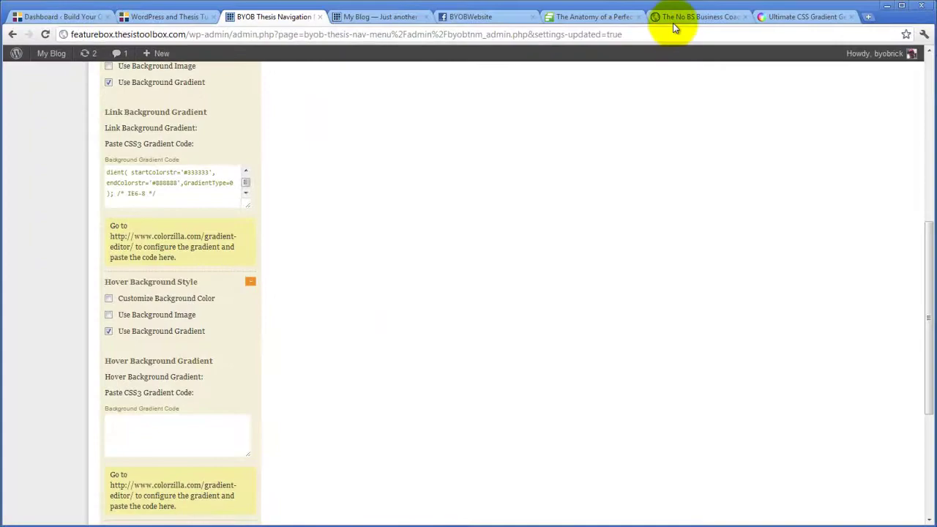
pyautogui.click(779, 19)
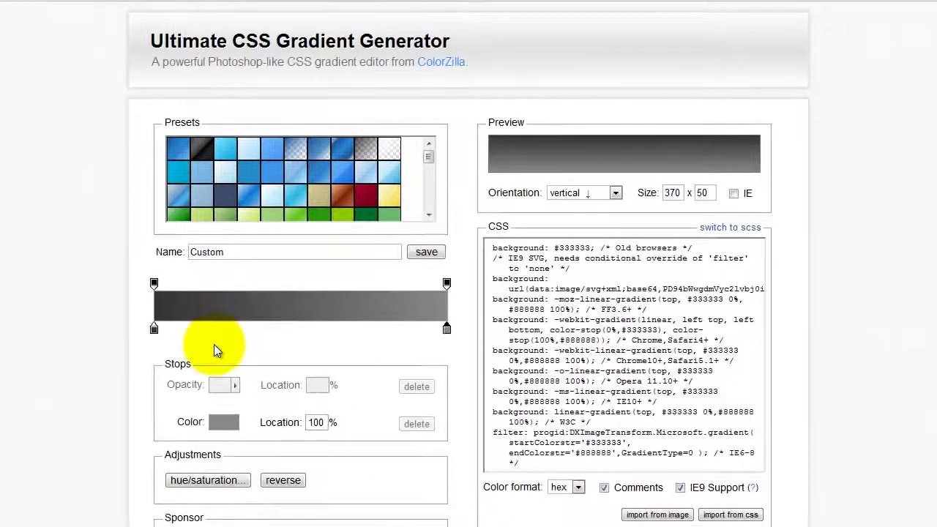
# Change the gradient stops to #6D6D6D and #AAAAAA and copy the new CSS.
pyautogui.click(154, 329)
pyautogui.click(224, 423)
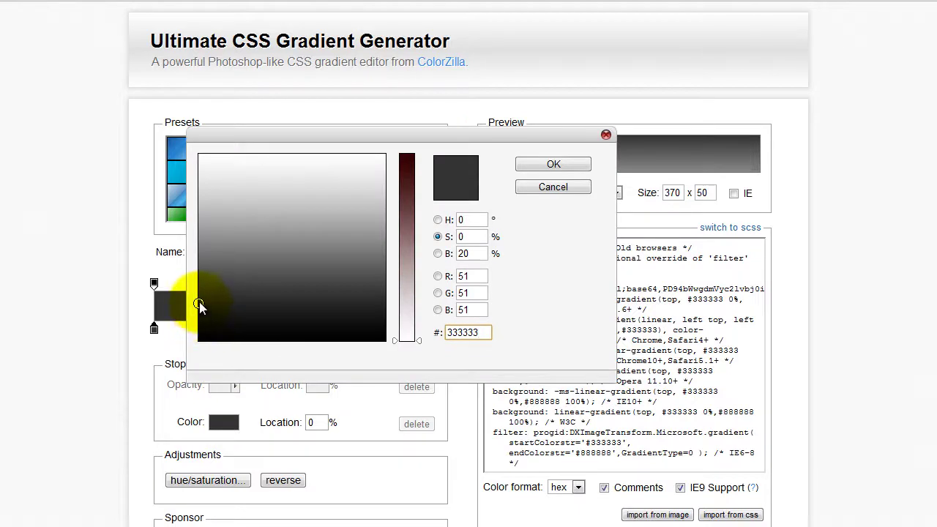
pyautogui.moveTo(198, 301); pyautogui.dragTo(199, 262)
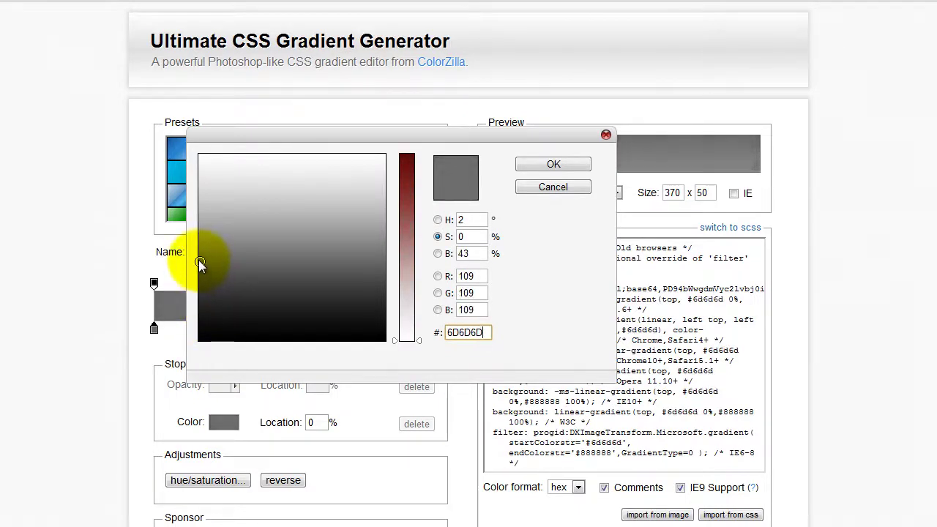
pyautogui.click(555, 164)
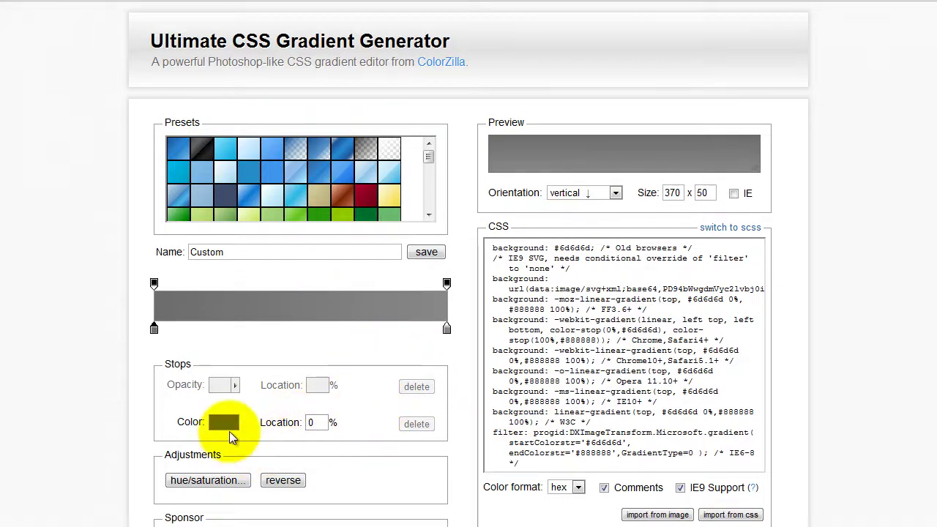
pyautogui.click(446, 330)
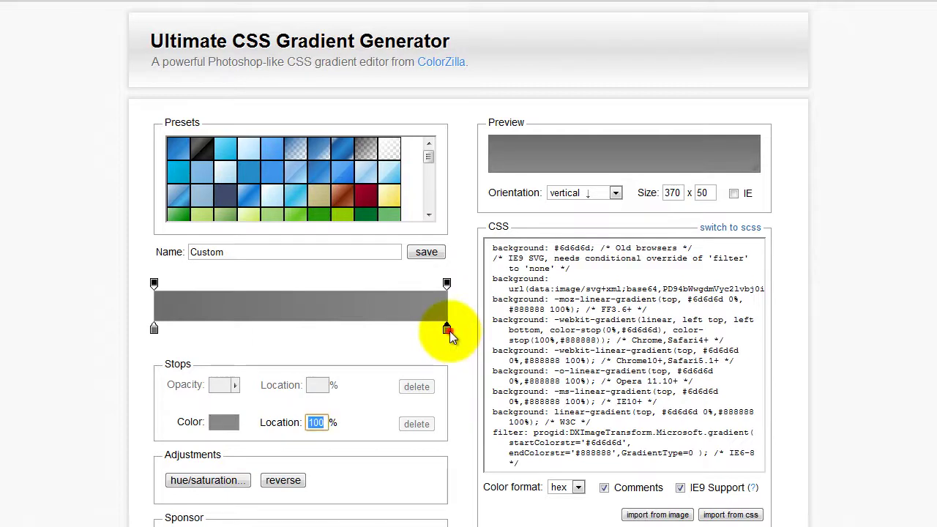
pyautogui.click(234, 427)
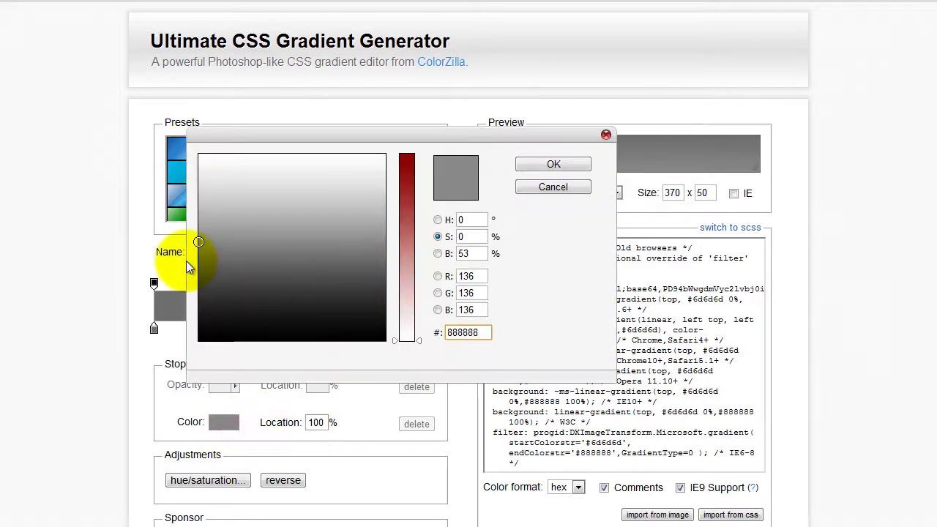
pyautogui.moveTo(198, 240); pyautogui.dragTo(201, 219)
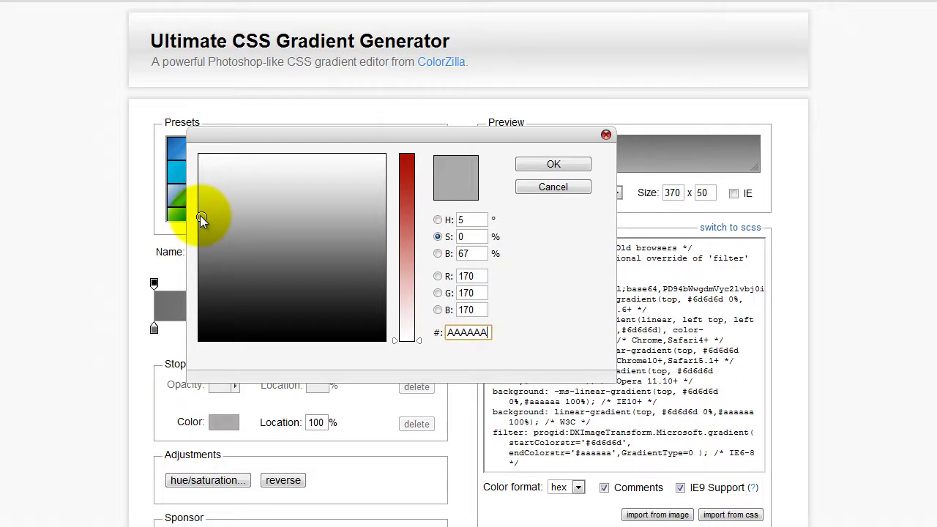
pyautogui.click(554, 163)
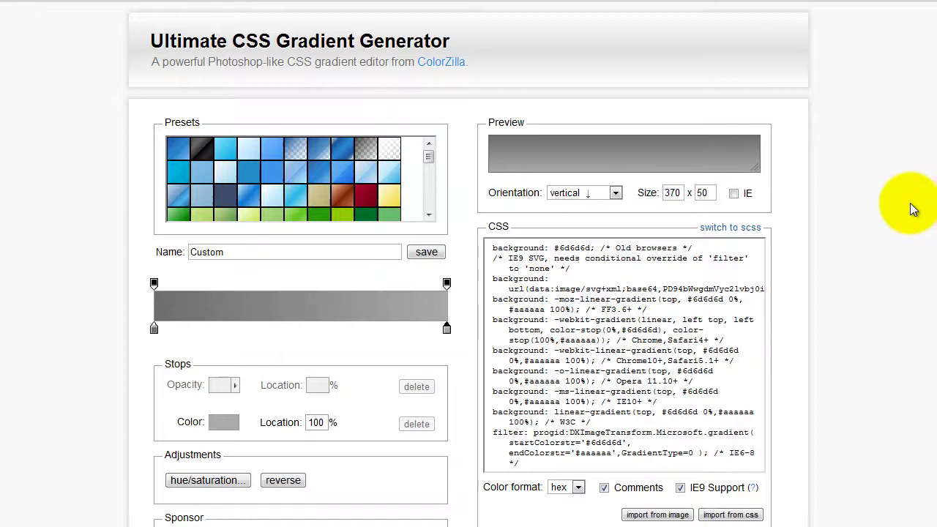
pyautogui.click(752, 467)
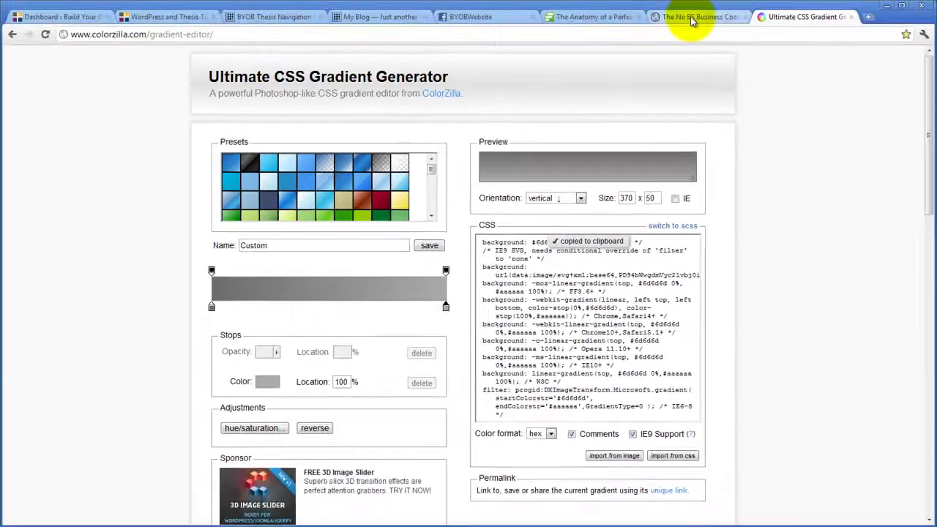
# Paste the #6D6D6D-to-#AAAAAA gradient CSS into the Hover Background Gradient Code box.
pyautogui.click(279, 17)
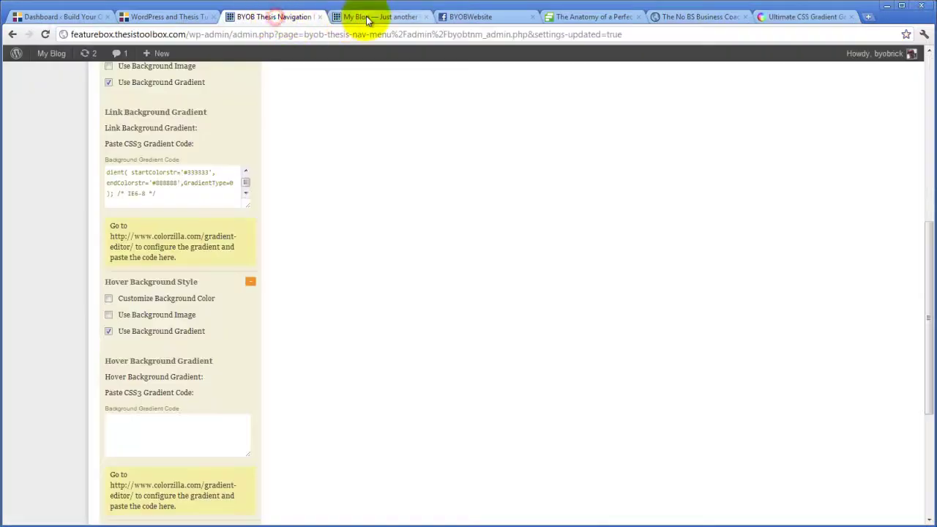
pyautogui.click(368, 17)
pyautogui.click(255, 17)
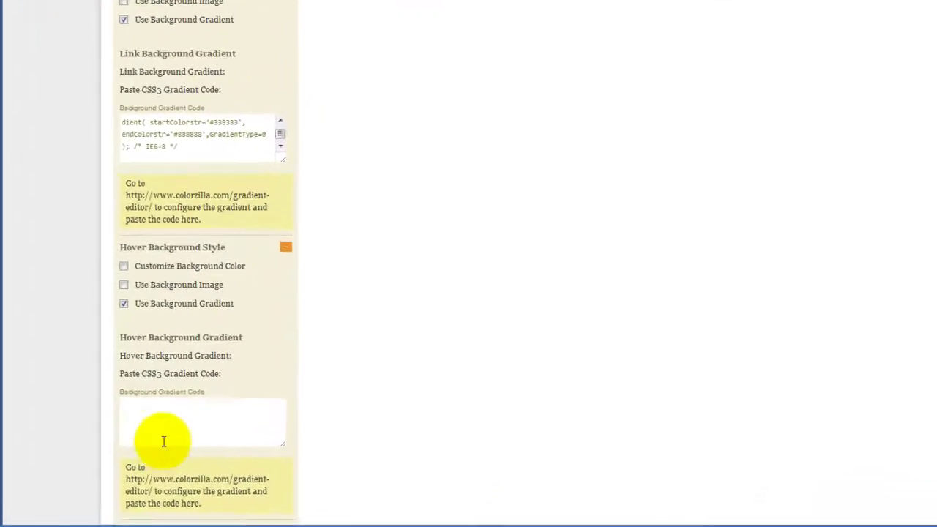
pyautogui.click(161, 432)
pyautogui.hotkey('ctrl', 'v')
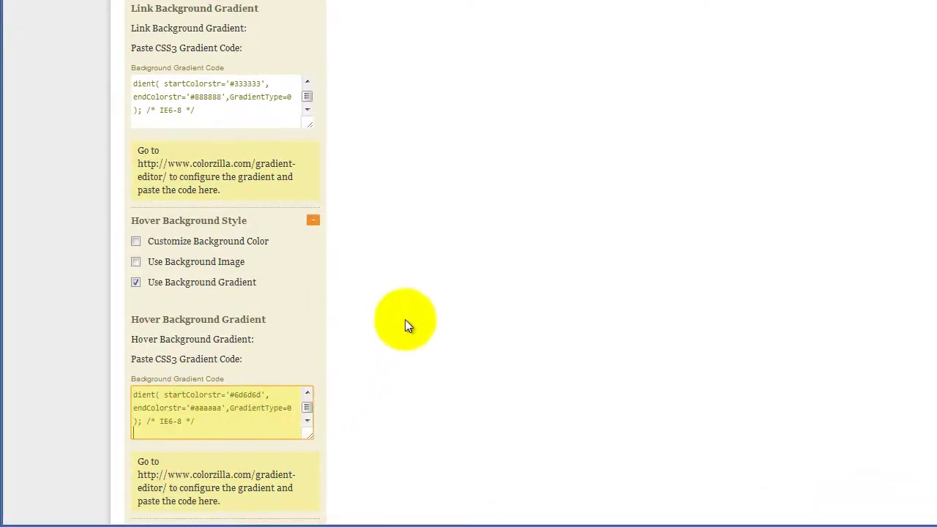
pyautogui.click(406, 302)
pyautogui.scroll(-4, 406, 302)
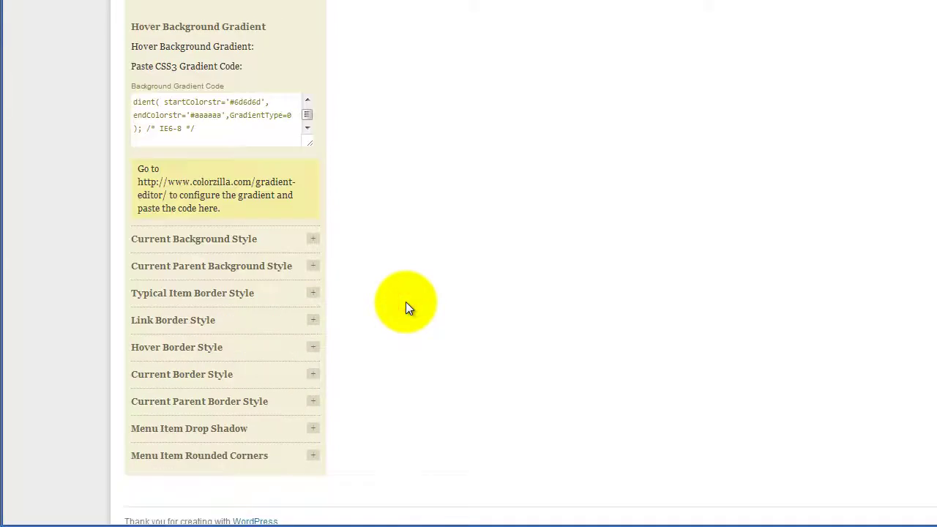
# Set the current and current-parent item background colours to #888888.
pyautogui.click(311, 239)
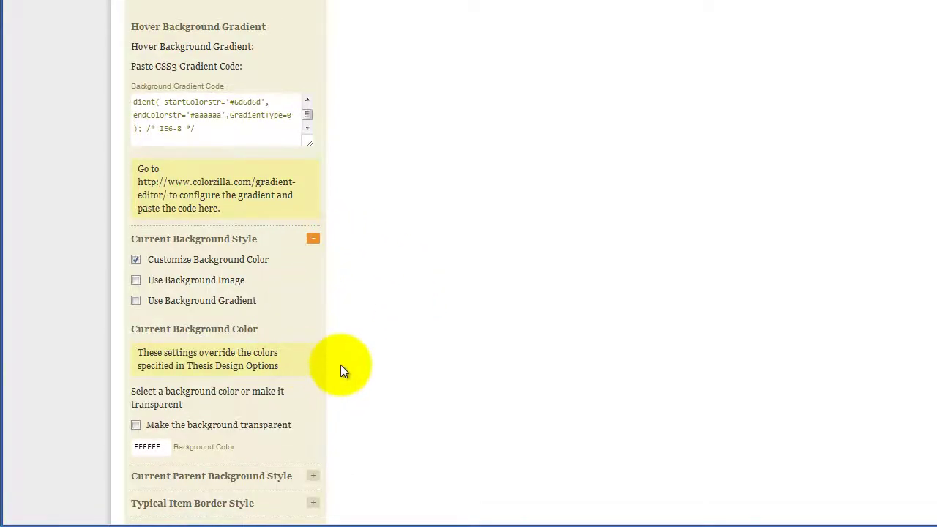
pyautogui.click(151, 448)
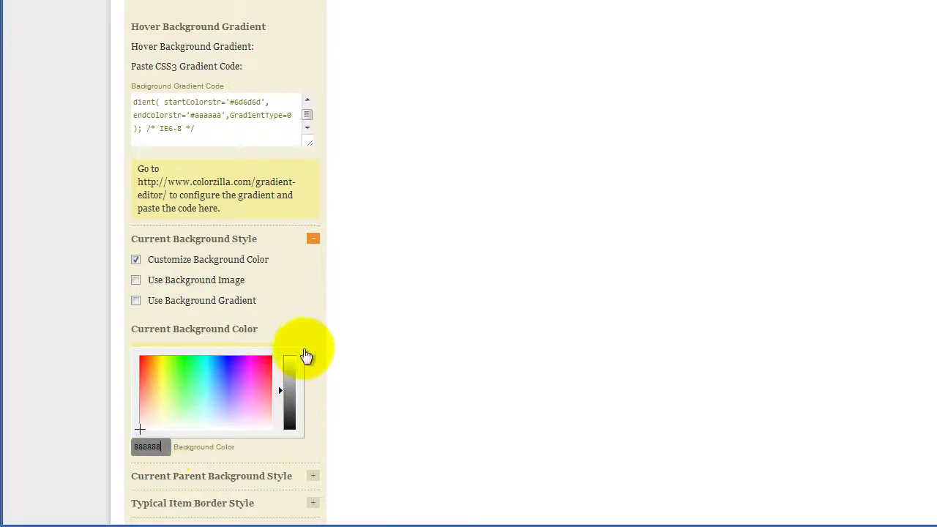
pyautogui.click(292, 311)
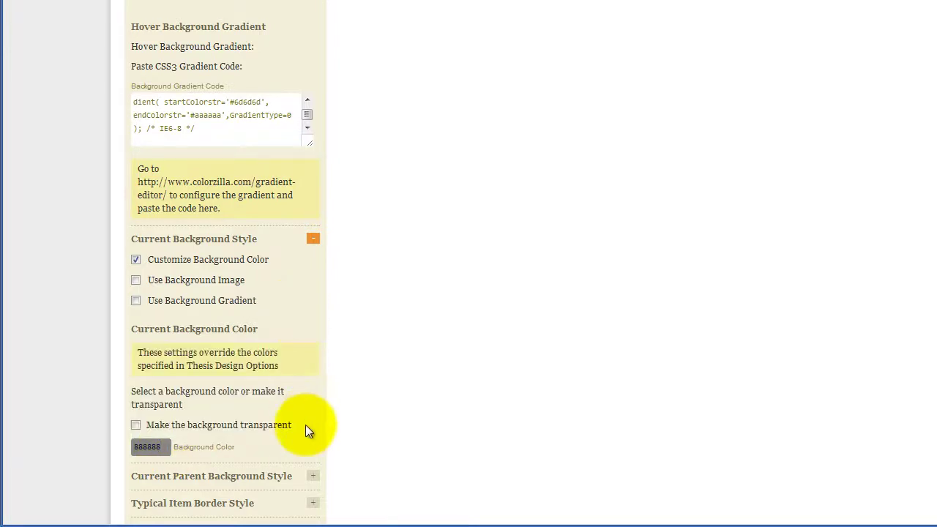
pyautogui.click(312, 475)
pyautogui.scroll(-4, 309, 410)
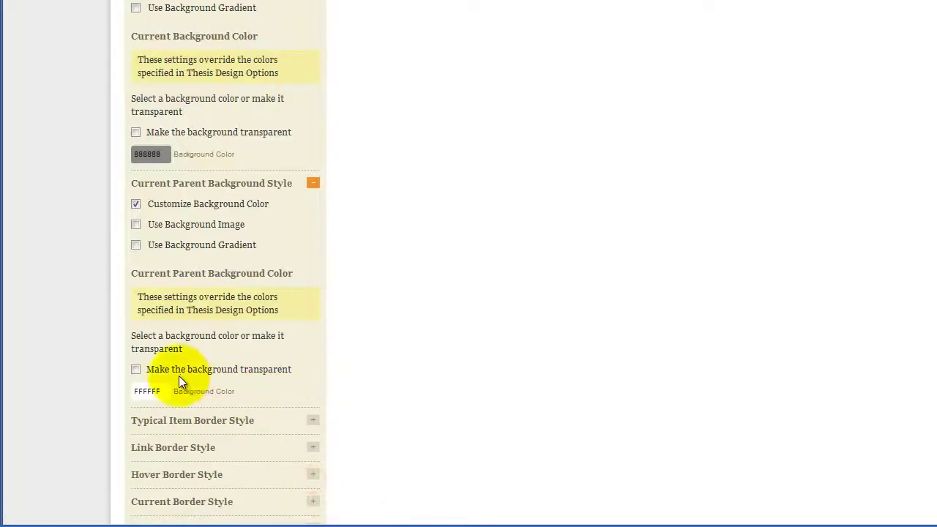
pyautogui.click(146, 389)
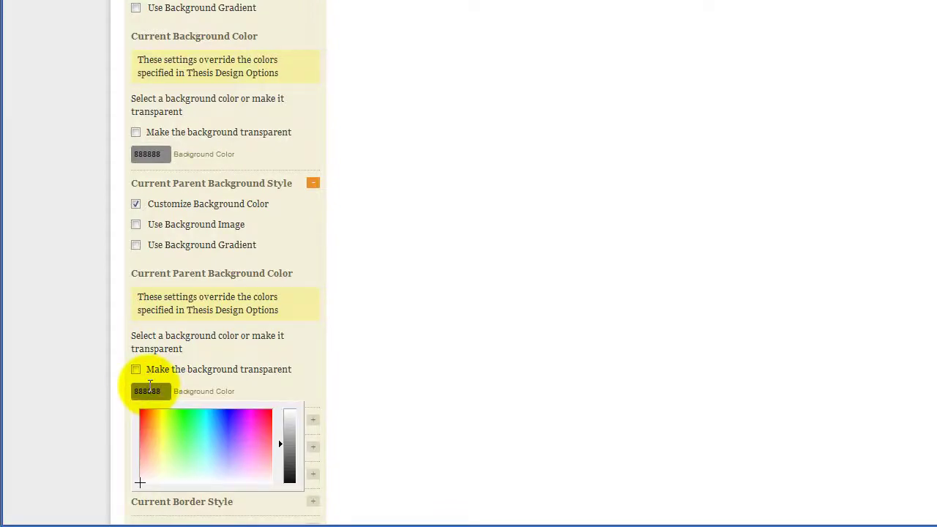
pyautogui.click(263, 387)
# Save the nav menu settings and reload the blog's front page to see the gray menu.
pyautogui.scroll(10, 425, 349)
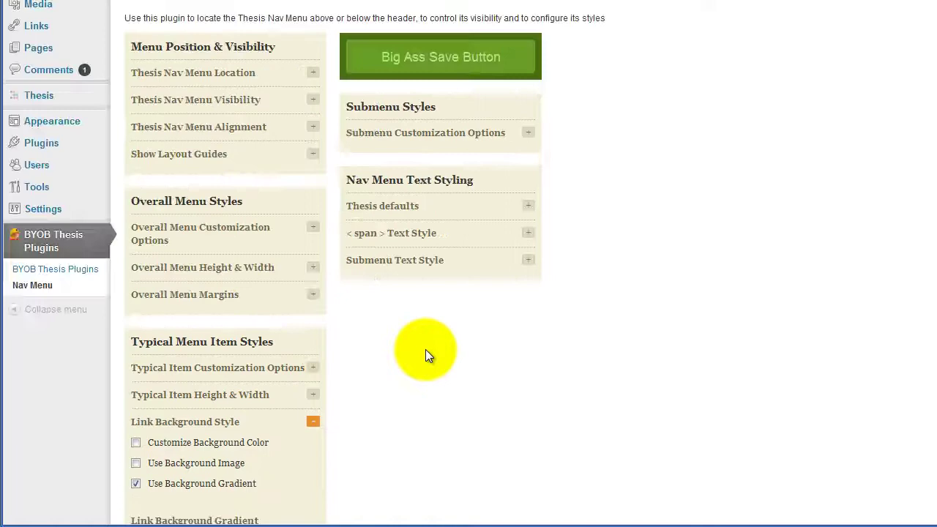
pyautogui.click(429, 56)
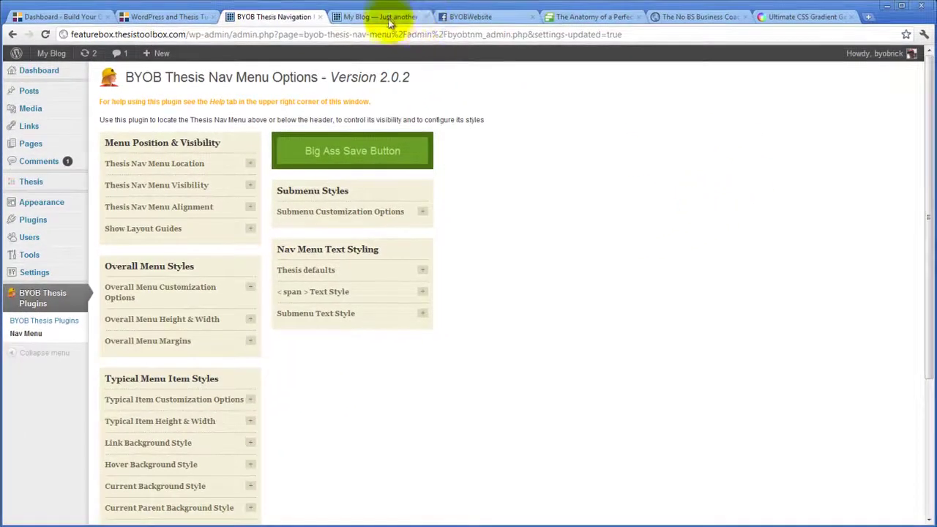
pyautogui.click(385, 16)
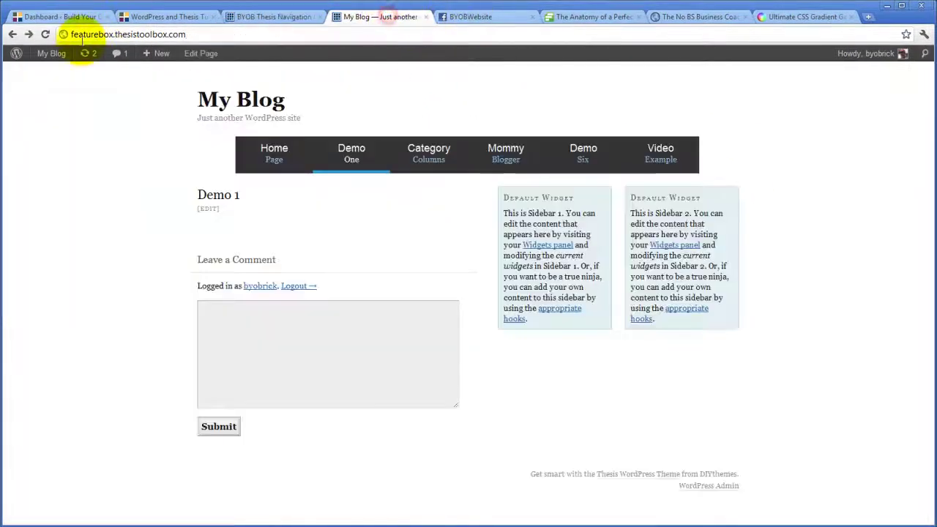
pyautogui.click(45, 34)
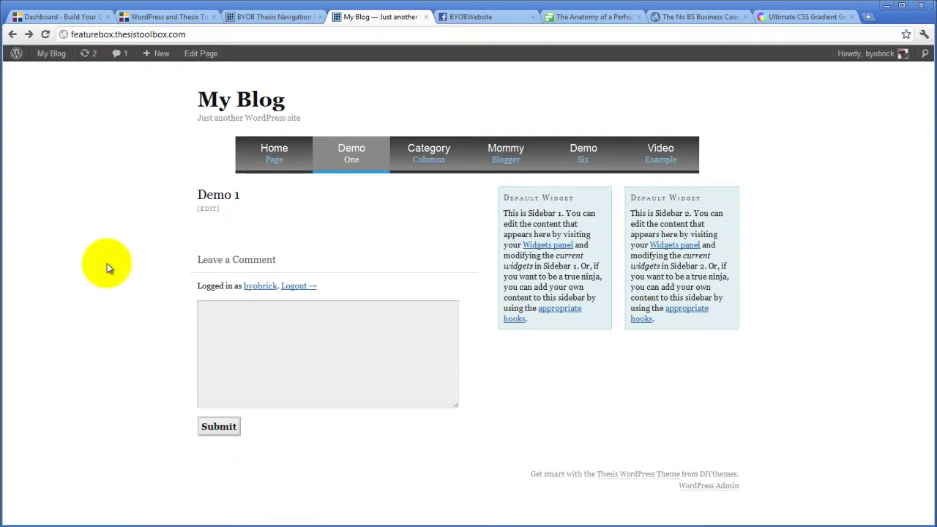